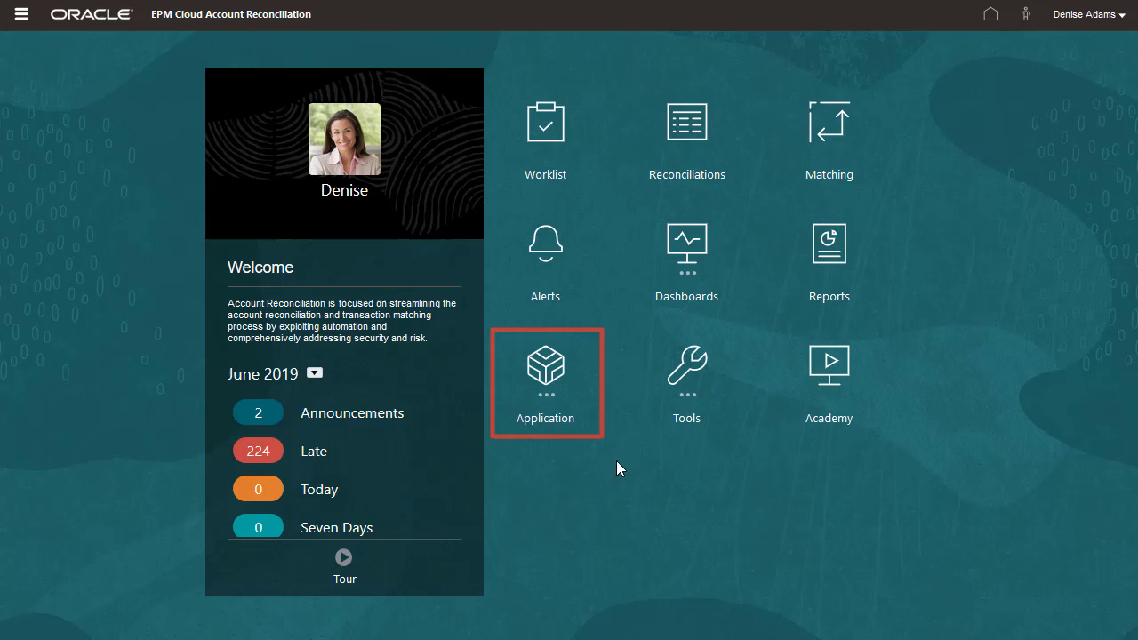
Go through the Application tile to the Match Types list
left_click(551, 377)
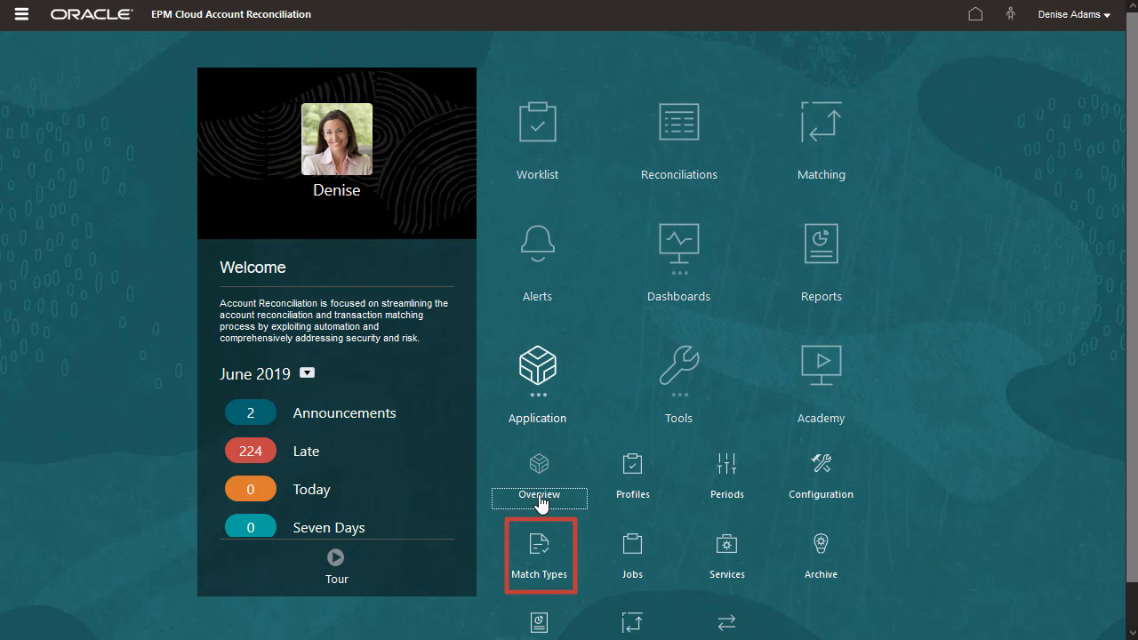
left_click(539, 544)
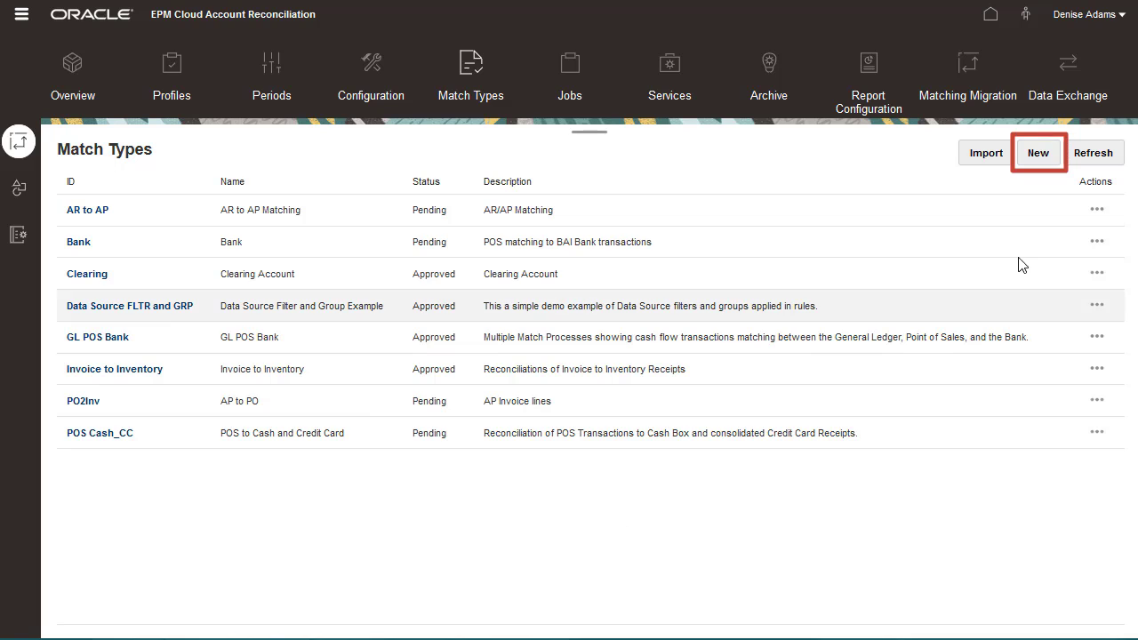
Save a new Intercompany match type described as matching intercompany payables to receivables invoices
left_click(1038, 153)
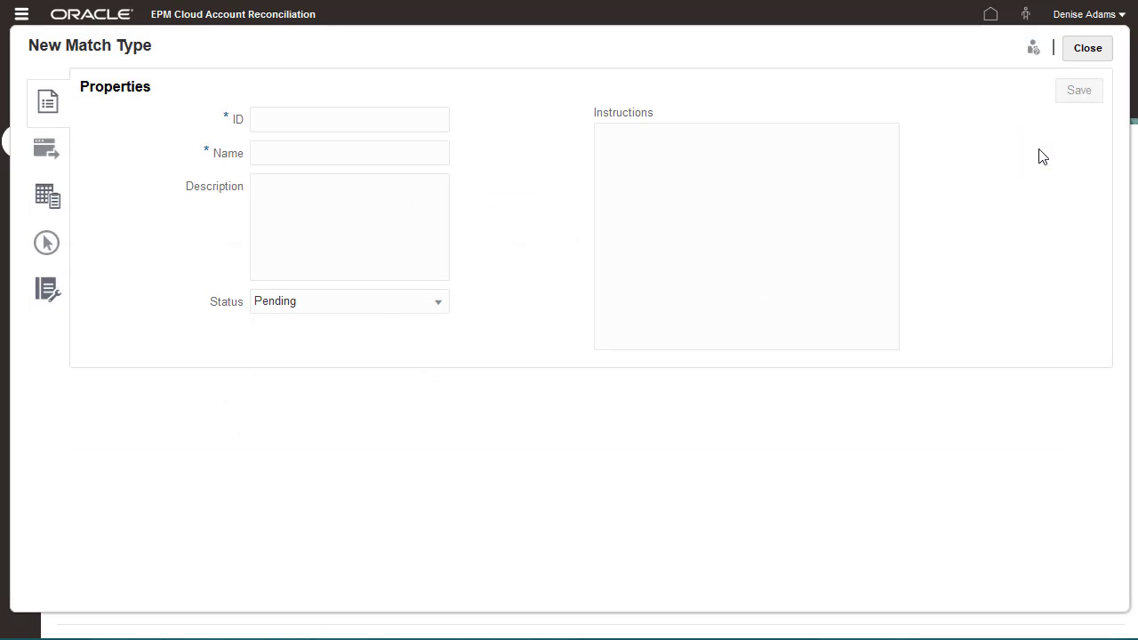
left_click(299, 118)
type("Intercompan")
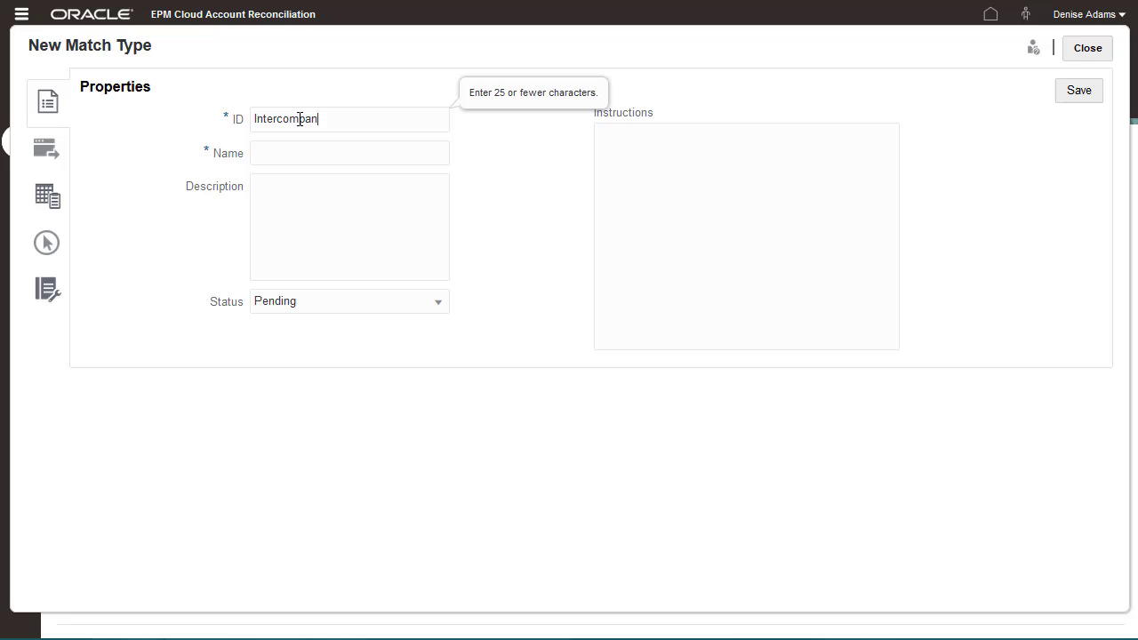
type("y")
key("Tab")
type("Intercompany")
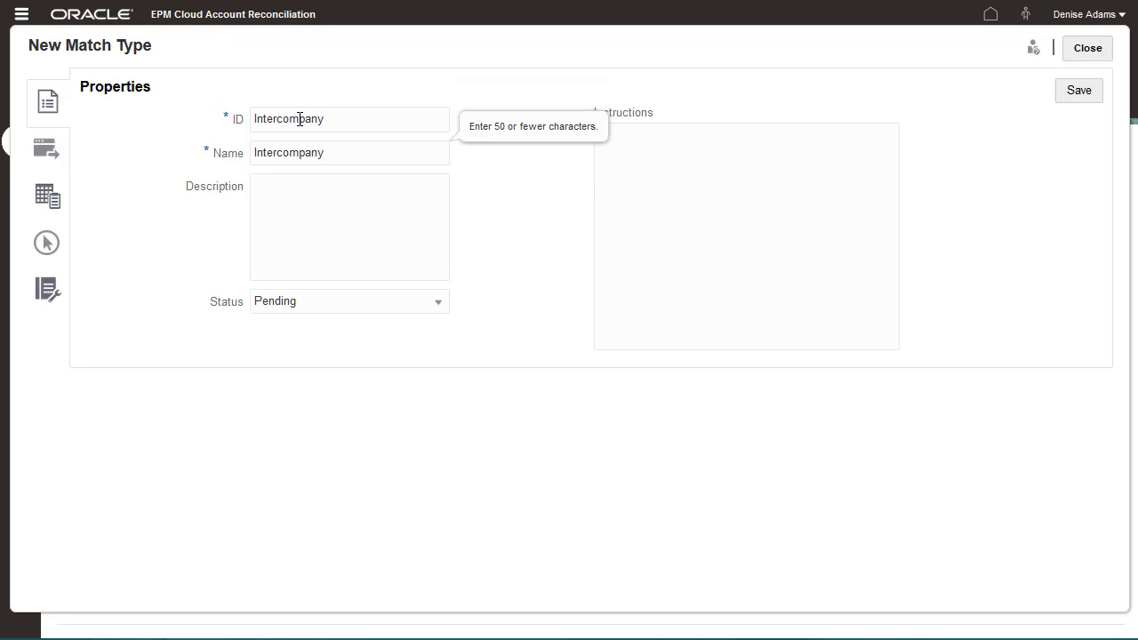
key("Tab")
type("Match intercompany payables invoices to intercompany receivables invoices.")
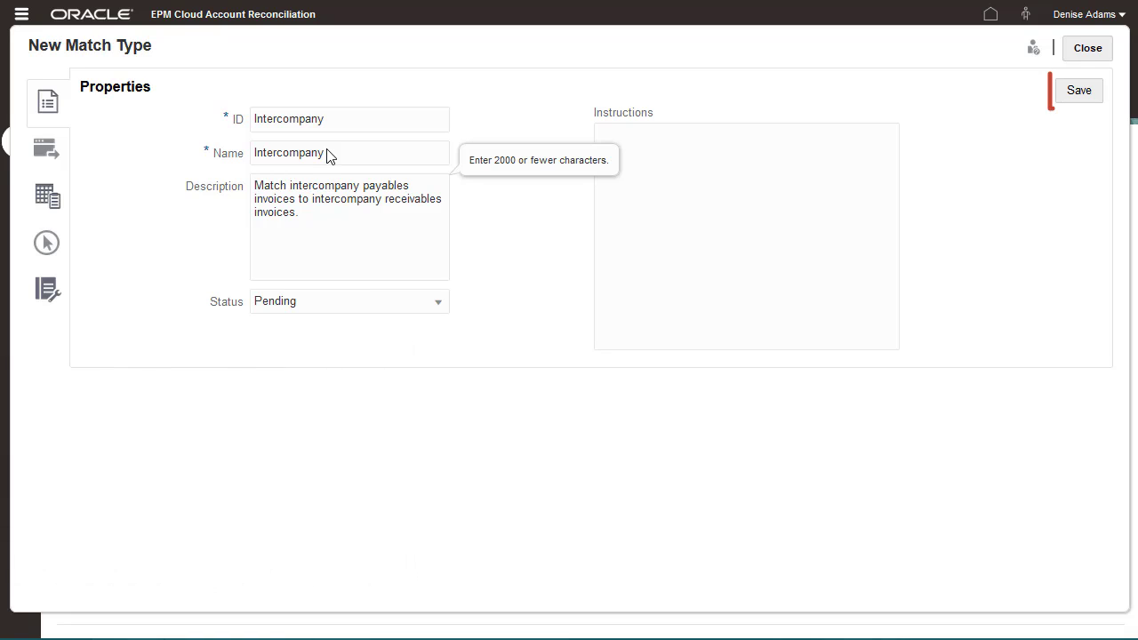
left_click(1074, 92)
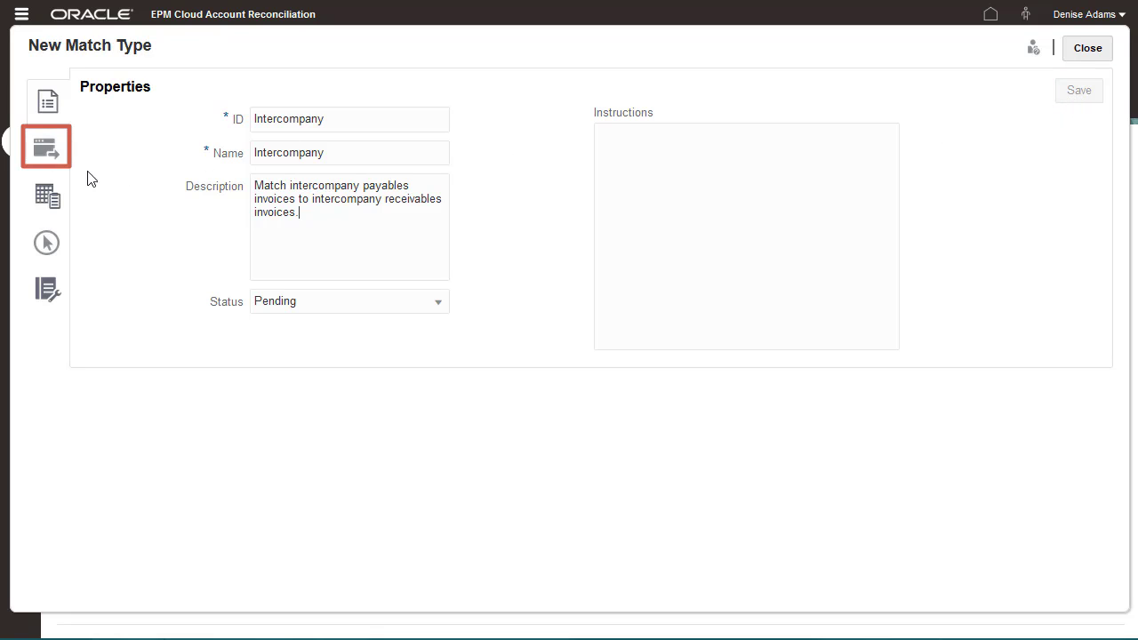
Save data source AR 'Accounts Receivable' with deleting and splitting transactions allowed
left_click(50, 158)
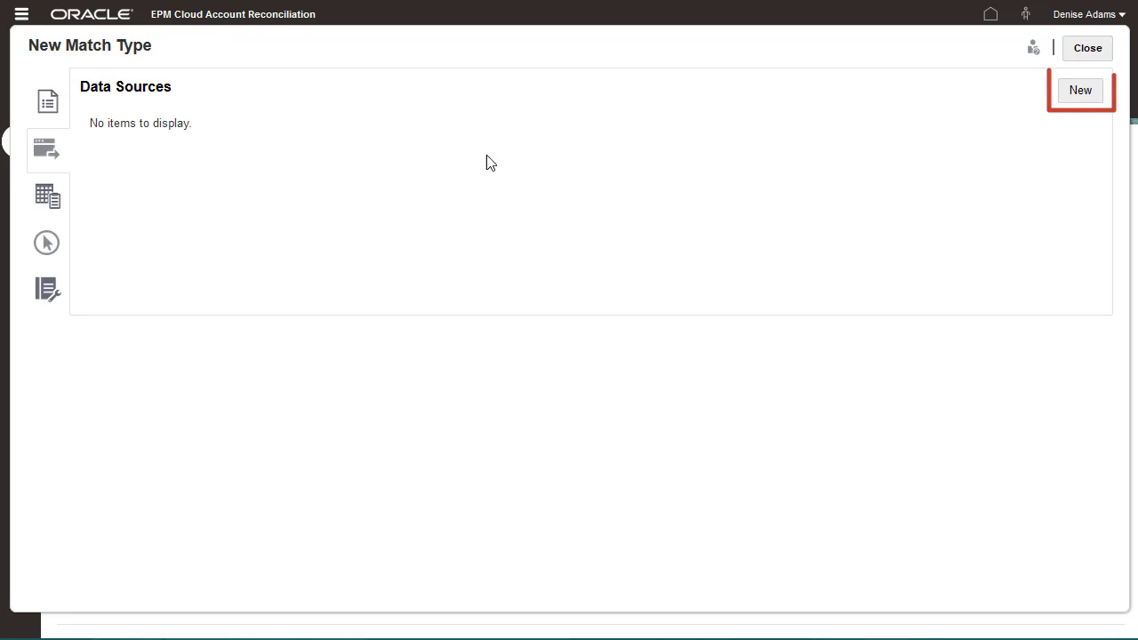
left_click(1081, 91)
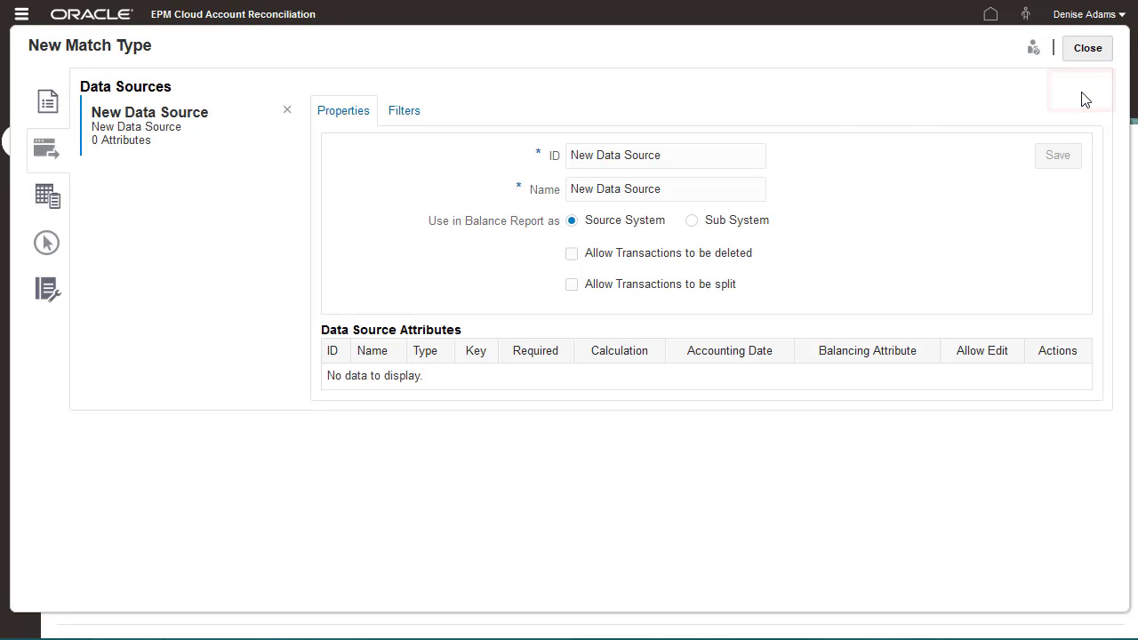
left_click(558, 164)
type("AR")
left_click(545, 181)
type("Account")
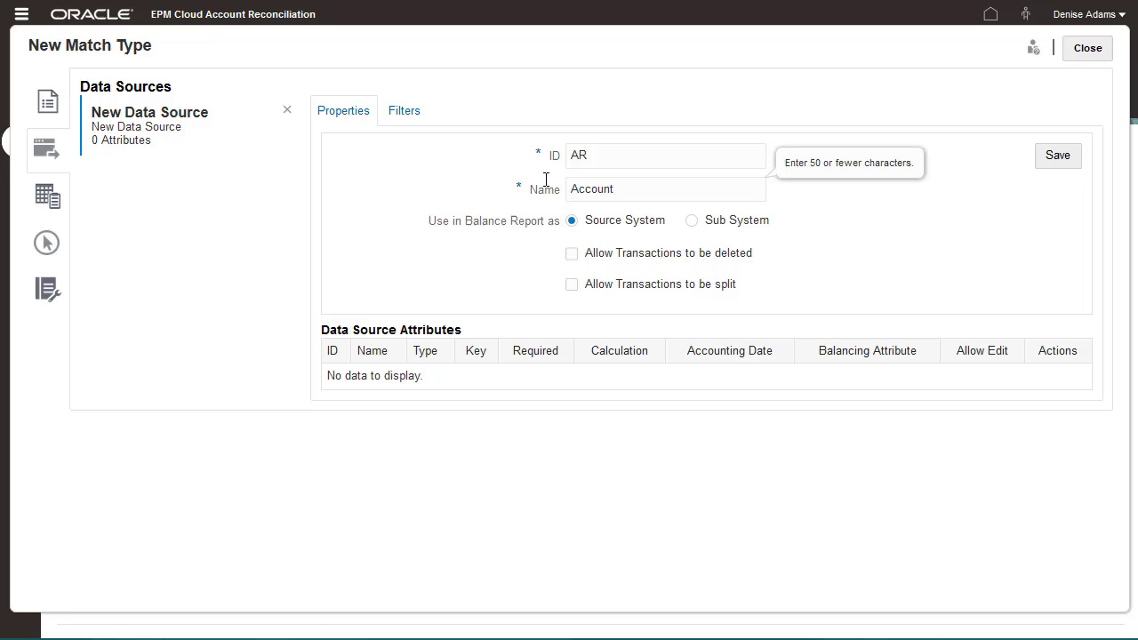
type("s Receivable")
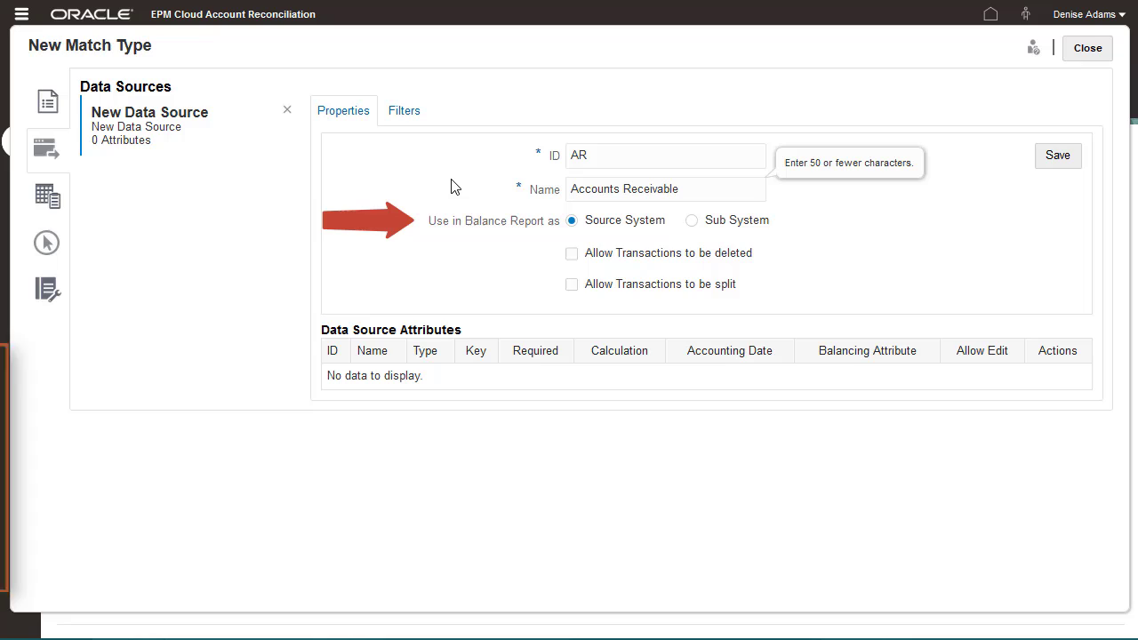
left_click(573, 256)
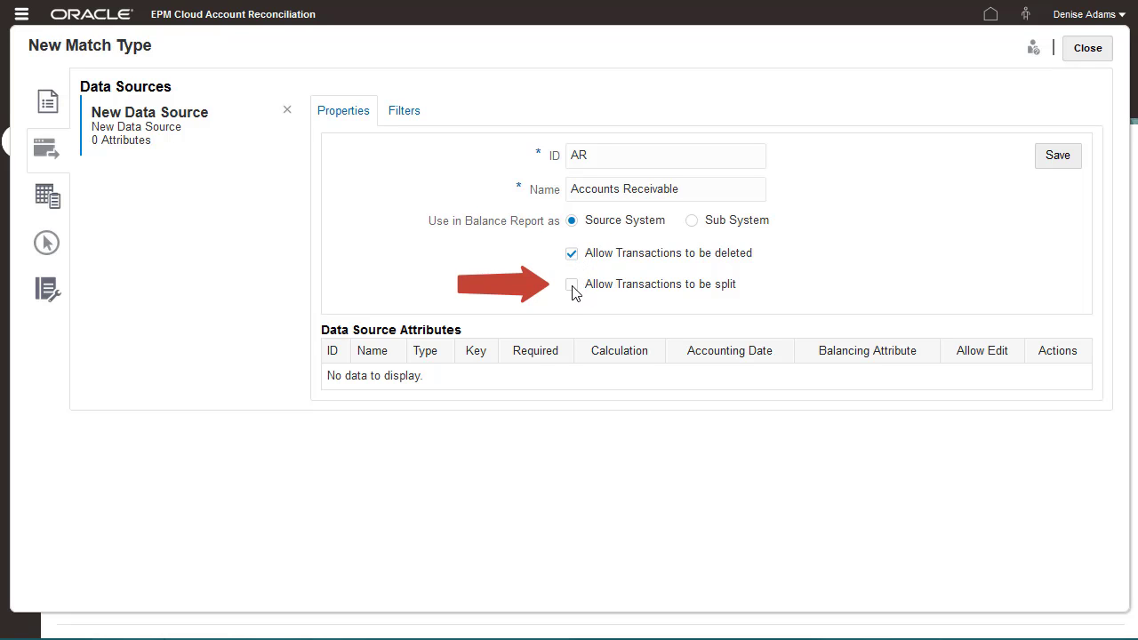
left_click(573, 288)
left_click(1056, 157)
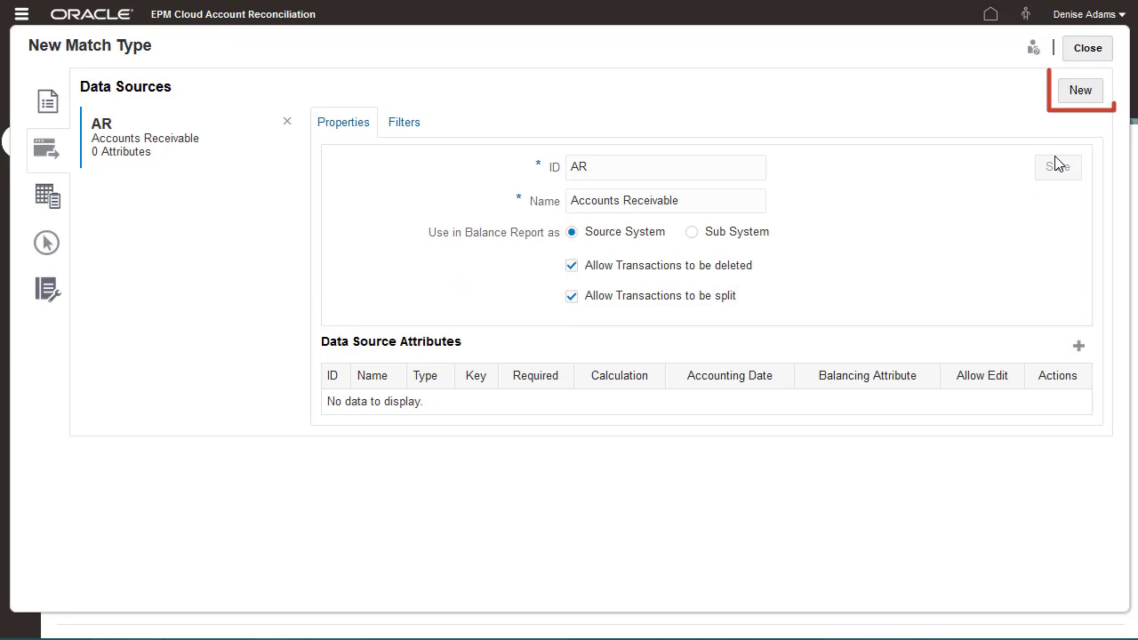
Save sub-system data source AP 'Accounts Payable' allowing deleted and split transactions
left_click(1088, 92)
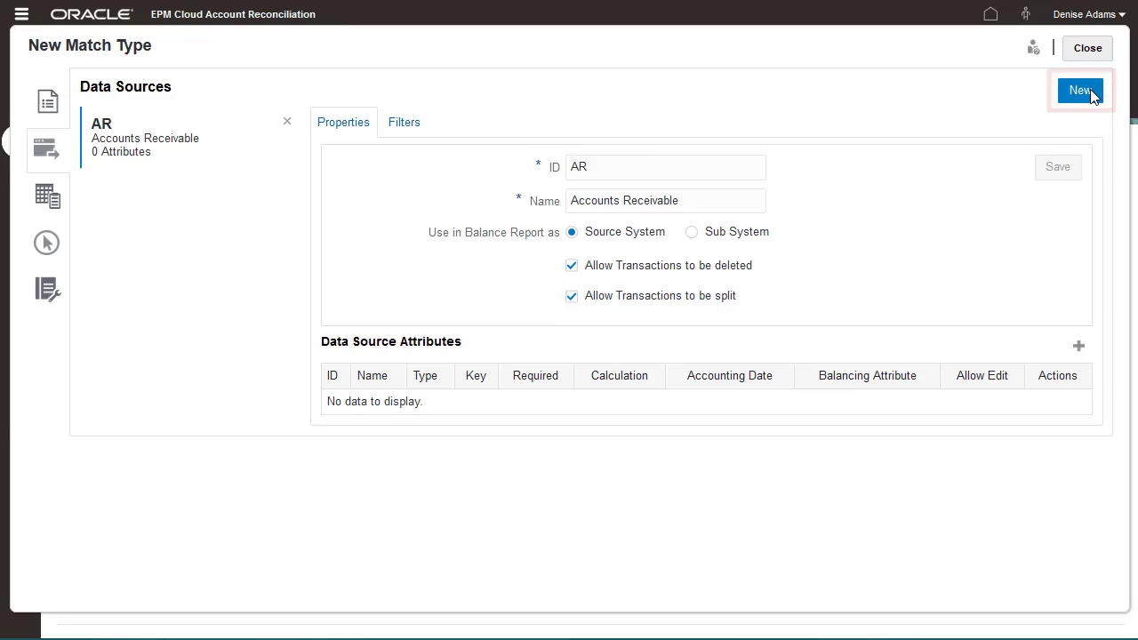
left_click_drag(621, 152, 535, 151)
type("AP")
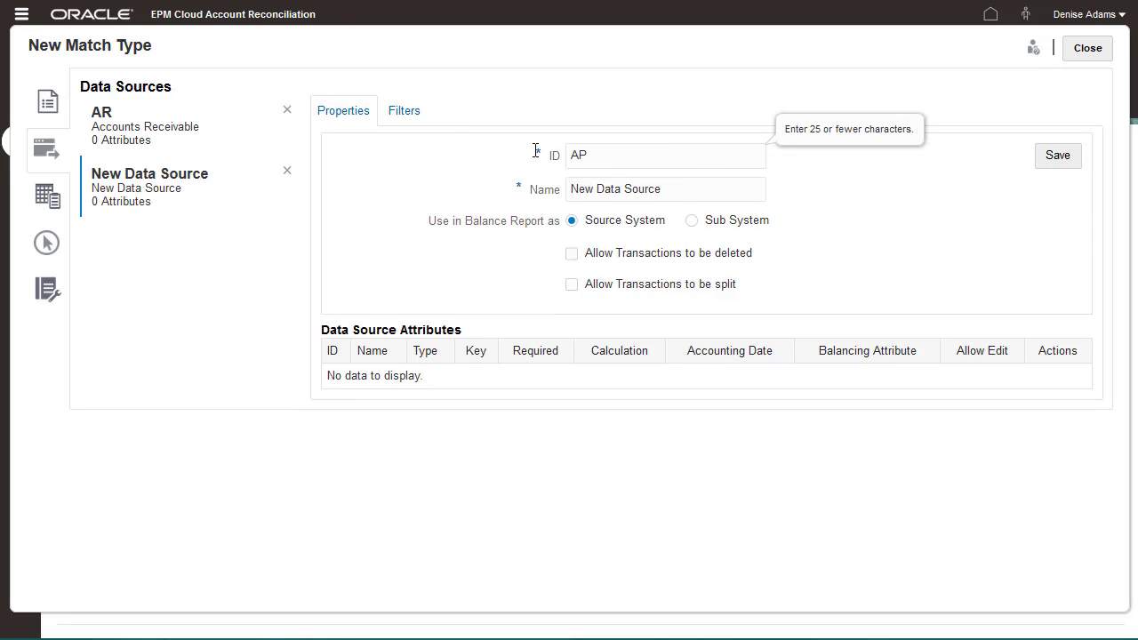
left_click_drag(667, 191, 549, 179)
type("Accounts")
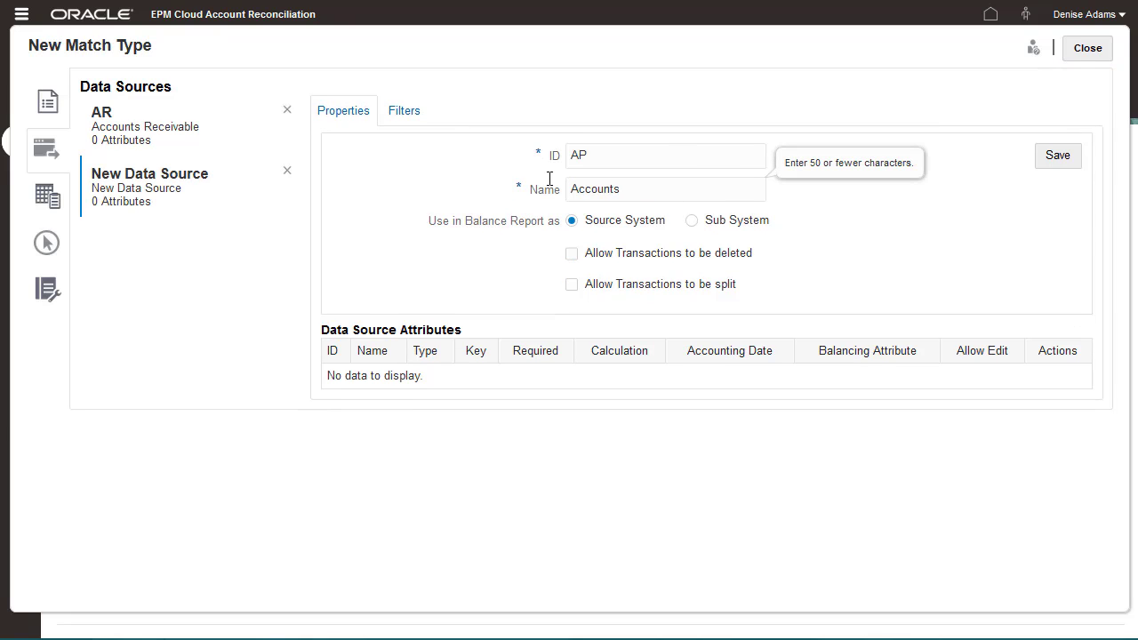
type(" Payable")
left_click(693, 221)
left_click(571, 254)
left_click(571, 284)
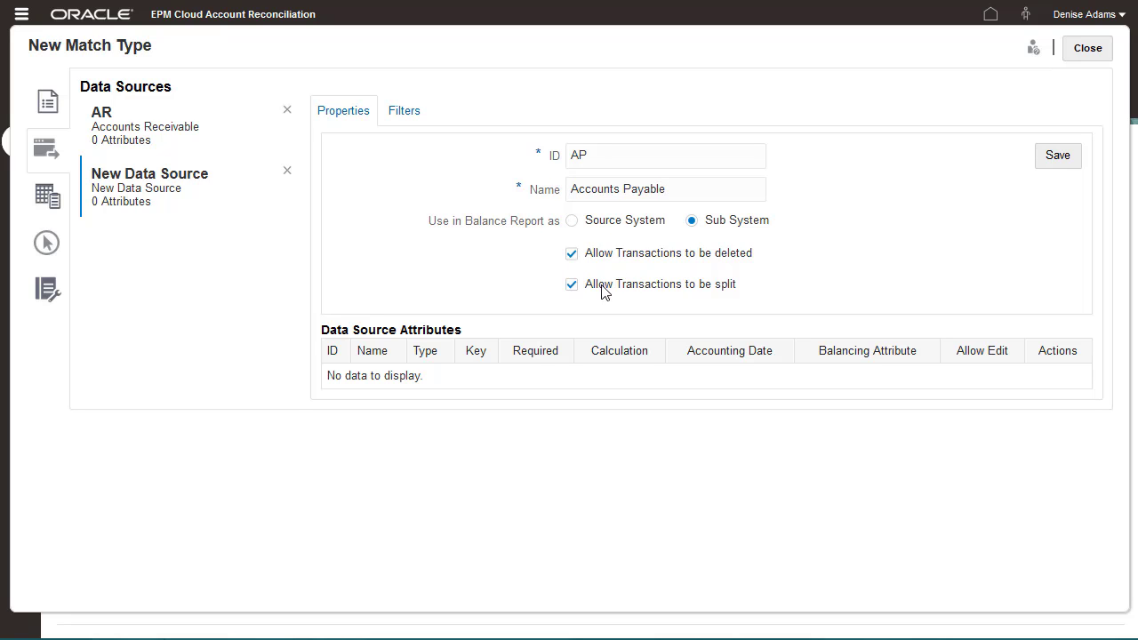
left_click(1043, 164)
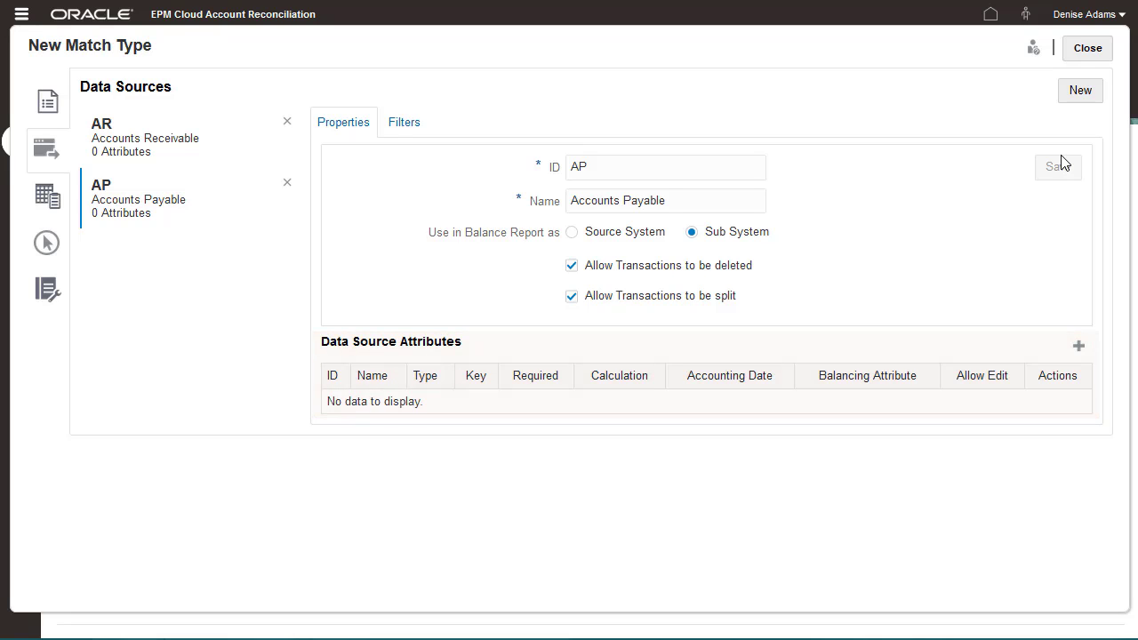
Start a new AP attribute with ID and name Date, of type Date
left_click(1078, 346)
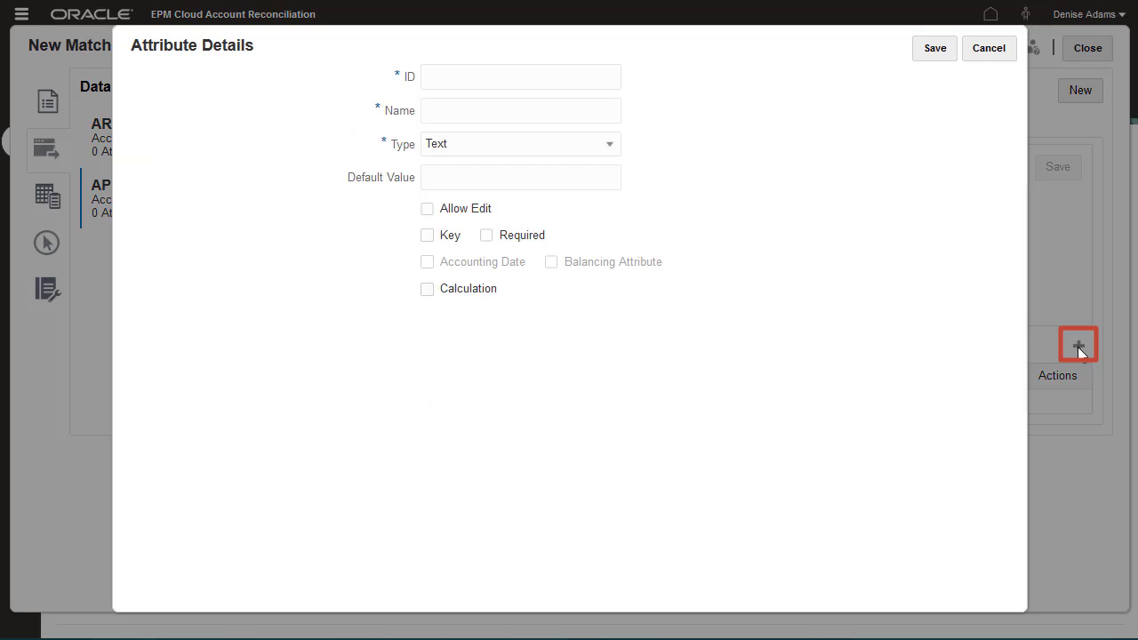
left_click(546, 77)
type("Date")
key("Tab")
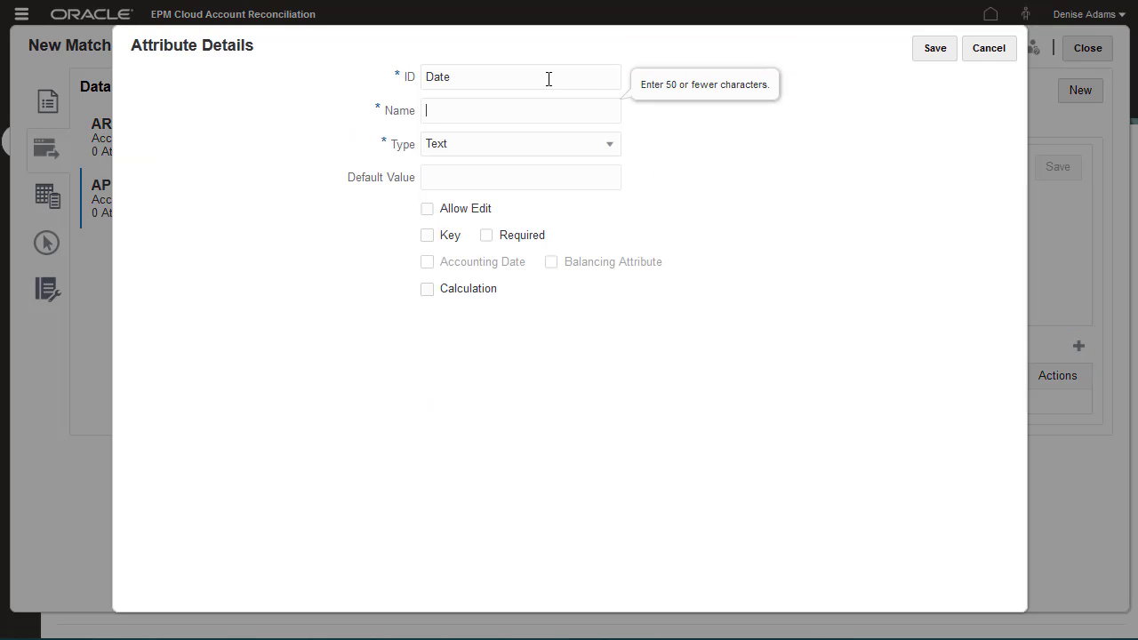
type("Date")
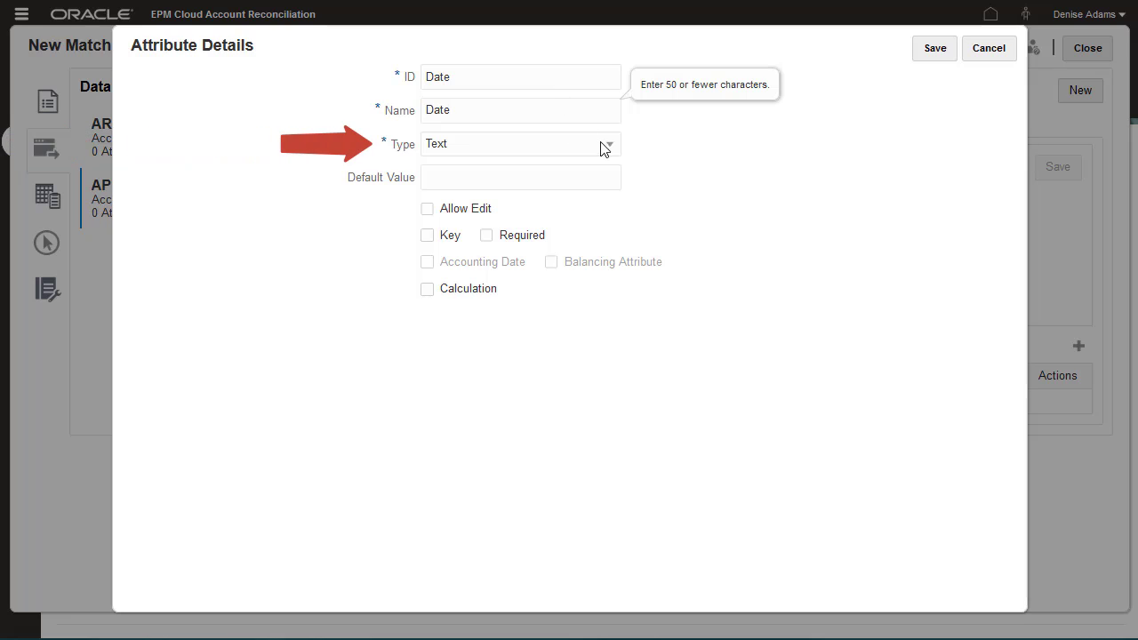
left_click(609, 146)
left_click(602, 192)
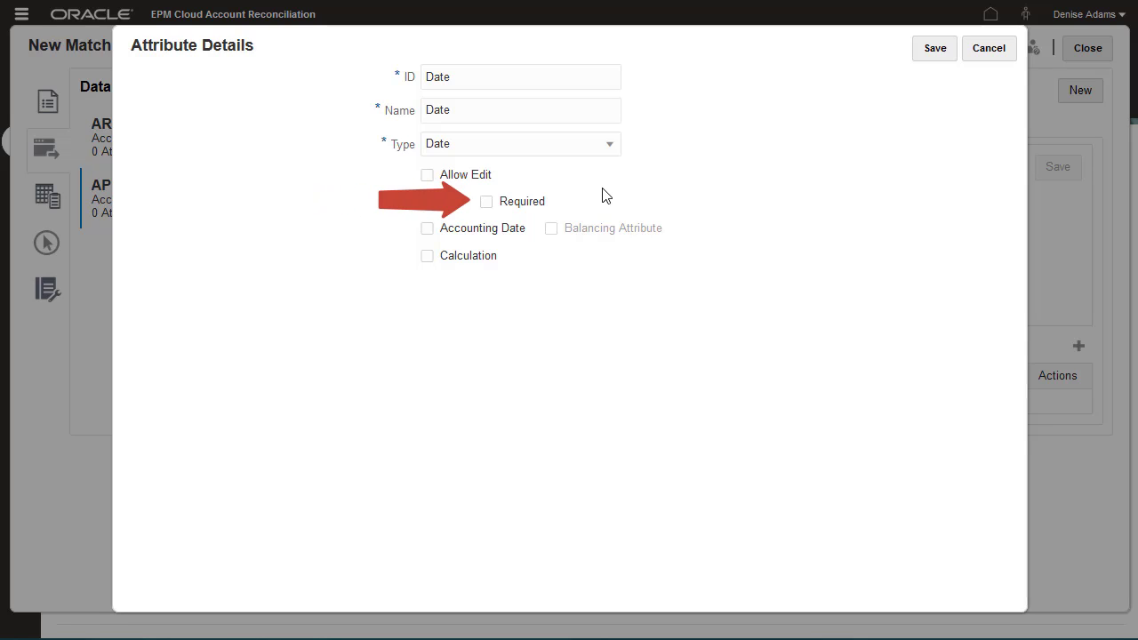
Make the Date attribute required, the accounting date and editable, then save it
left_click(486, 202)
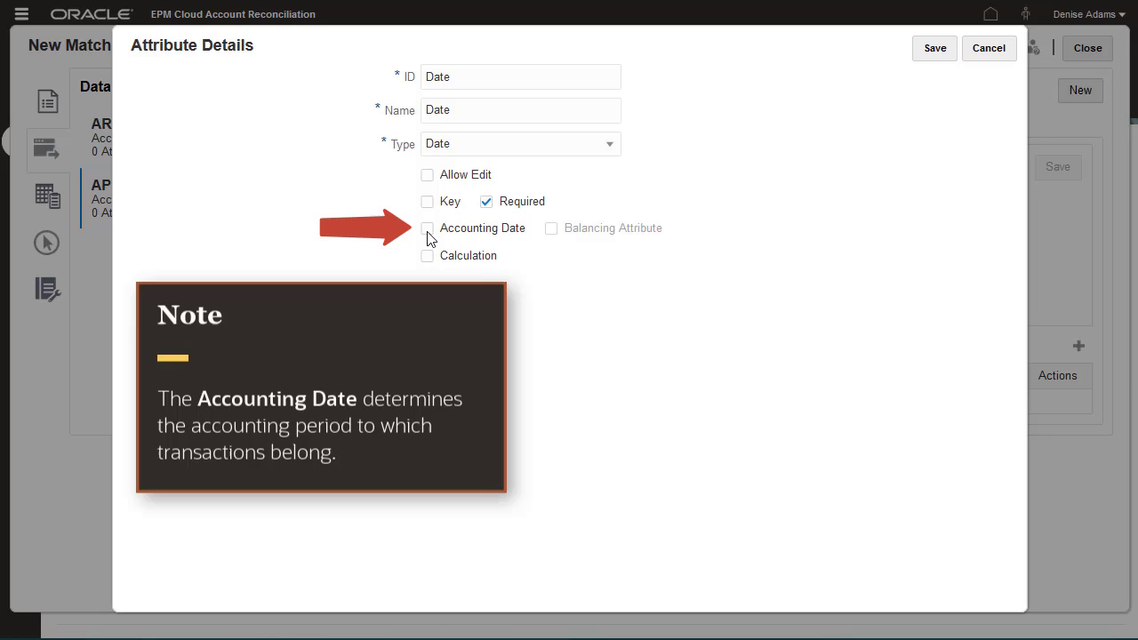
left_click(427, 230)
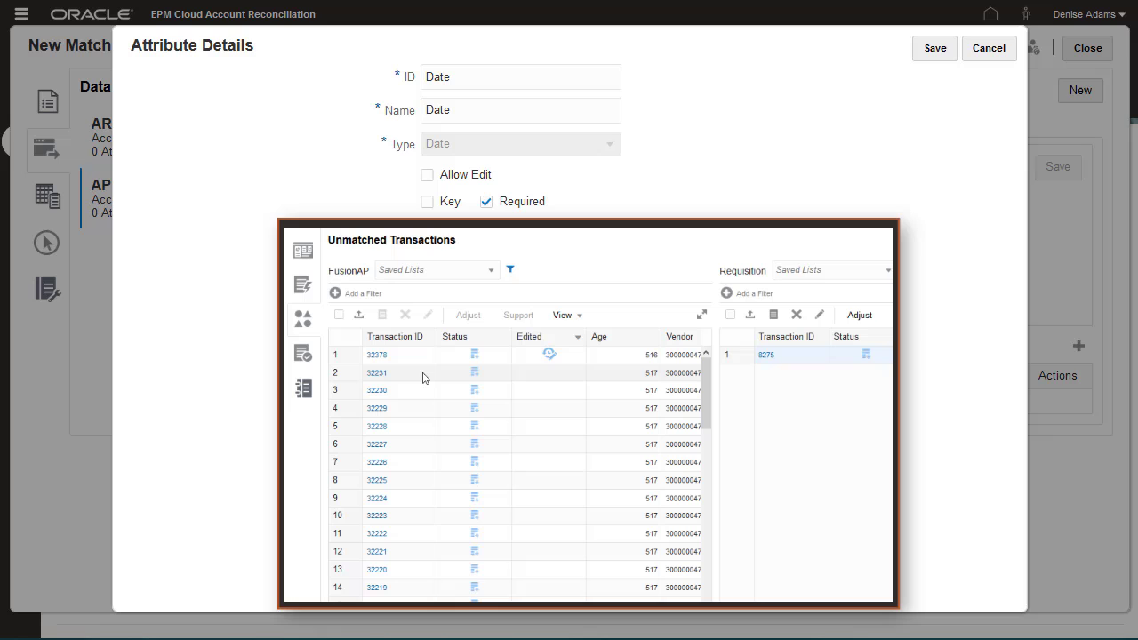
left_click(423, 376)
left_click(428, 314)
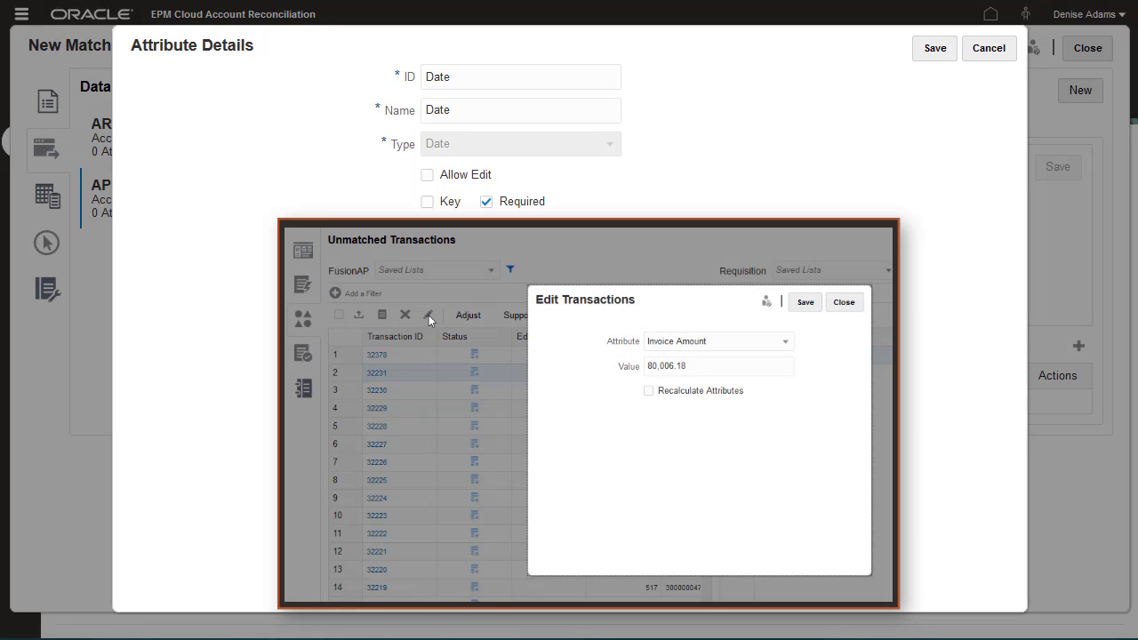
left_click(428, 175)
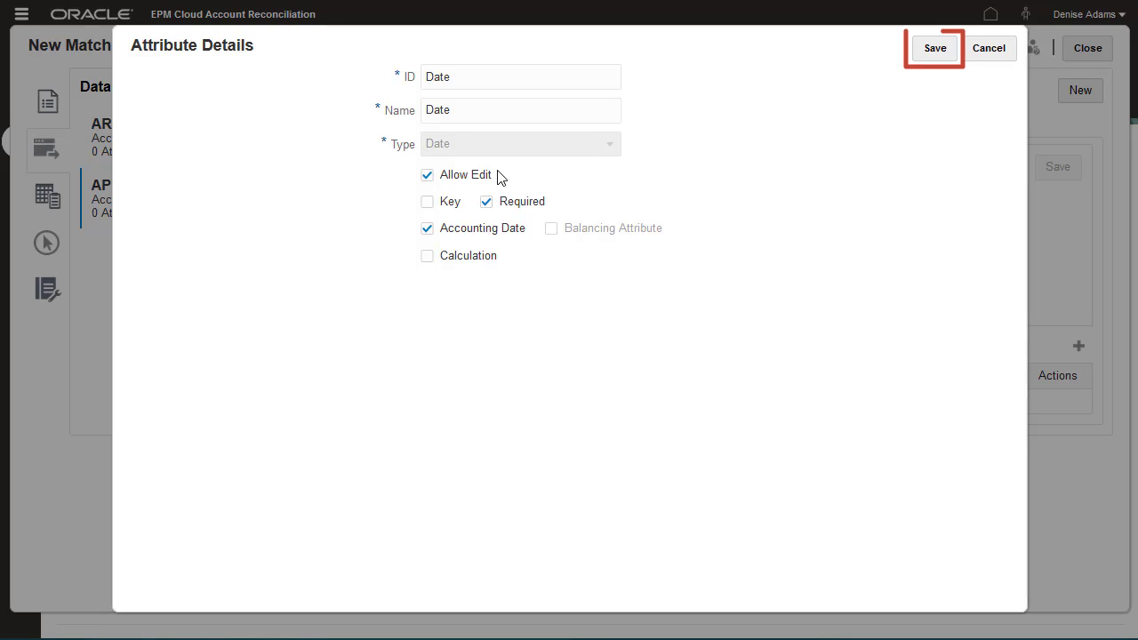
left_click(935, 48)
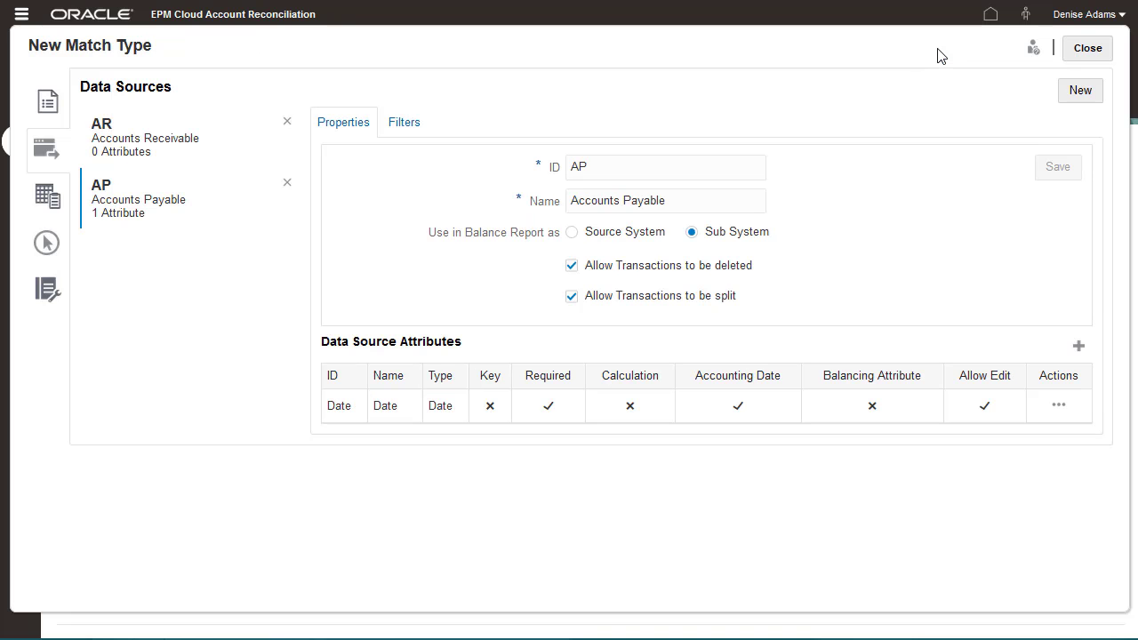
Define AP attribute Amount as a required Number type and the balancing attribute
left_click(1078, 345)
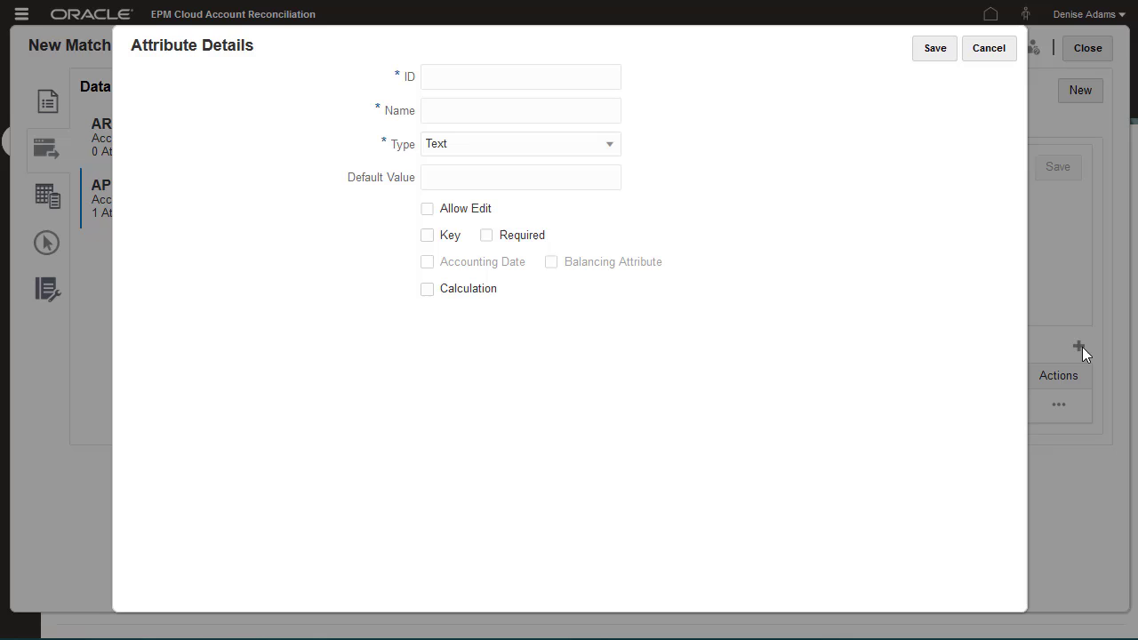
left_click(580, 81)
type("Amount")
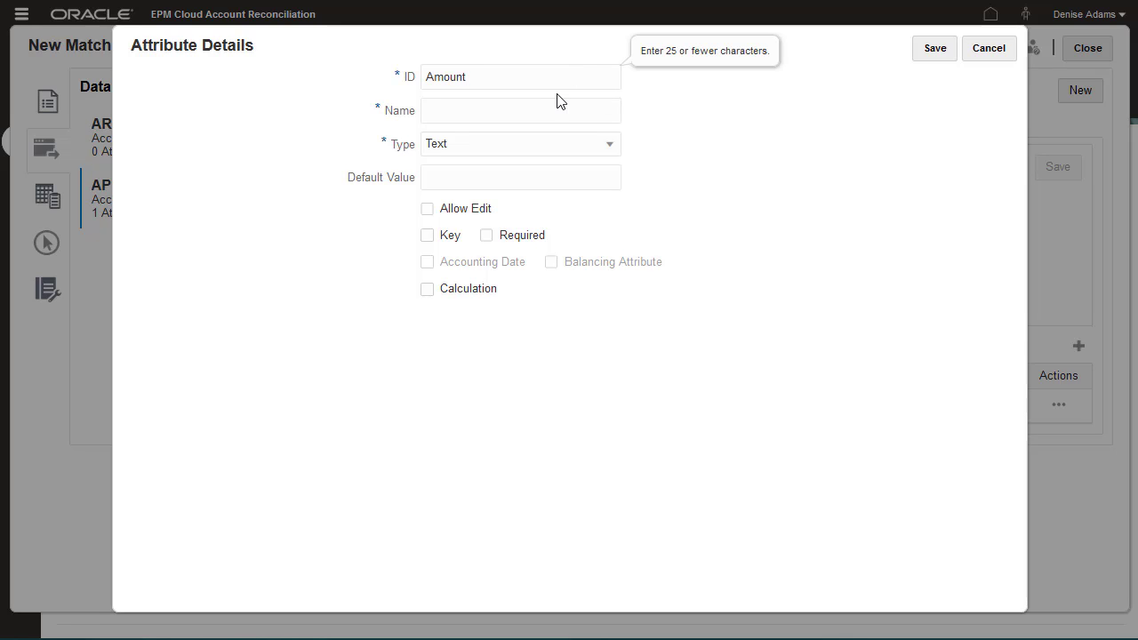
left_click(547, 109)
type("Amount")
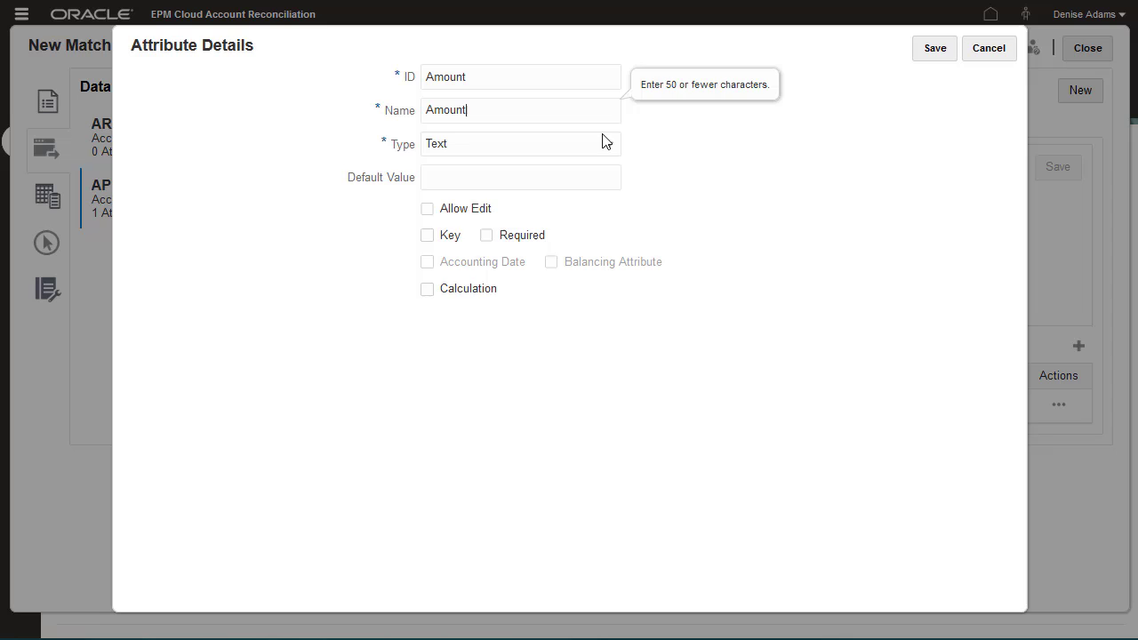
left_click(603, 143)
left_click(604, 214)
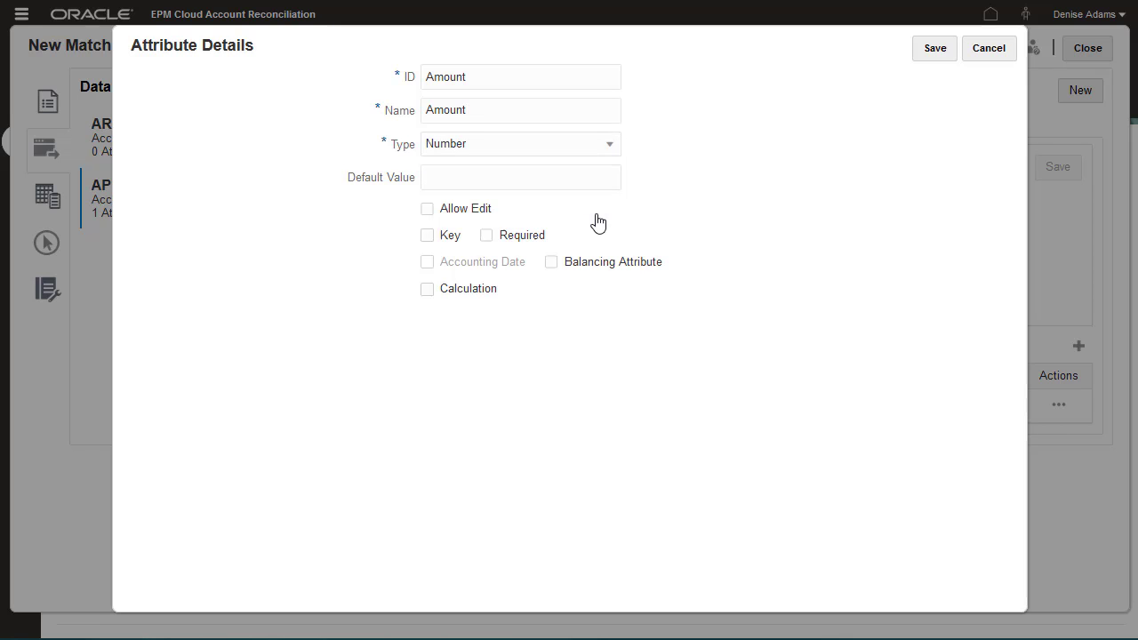
left_click(486, 235)
left_click(551, 263)
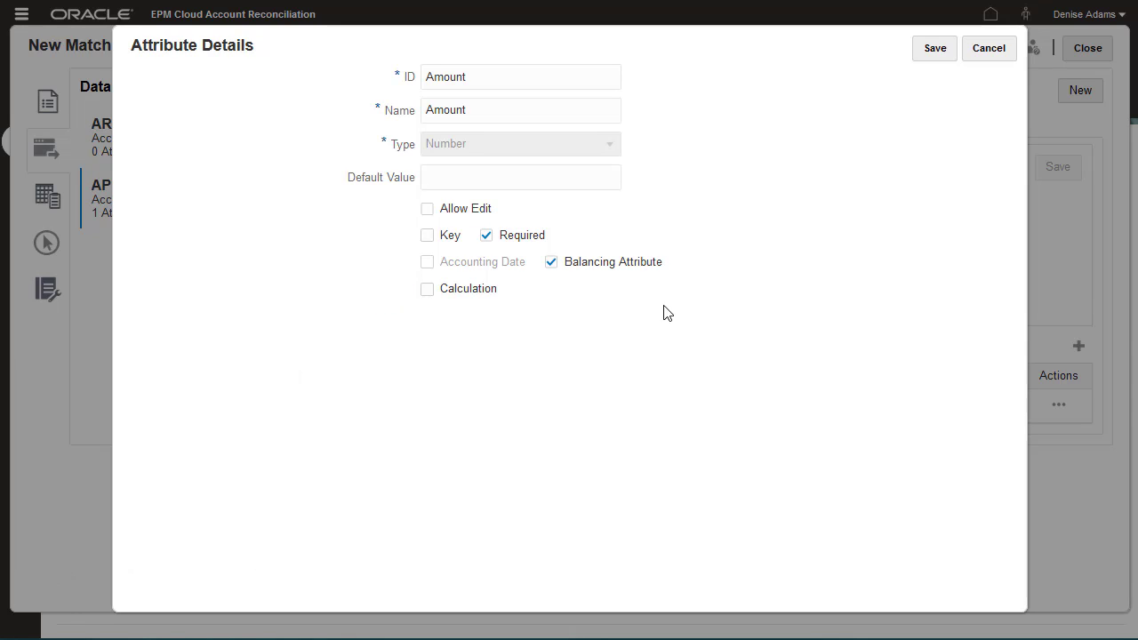
Save the Amount attribute and start an AP filter named Trans698
left_click(934, 57)
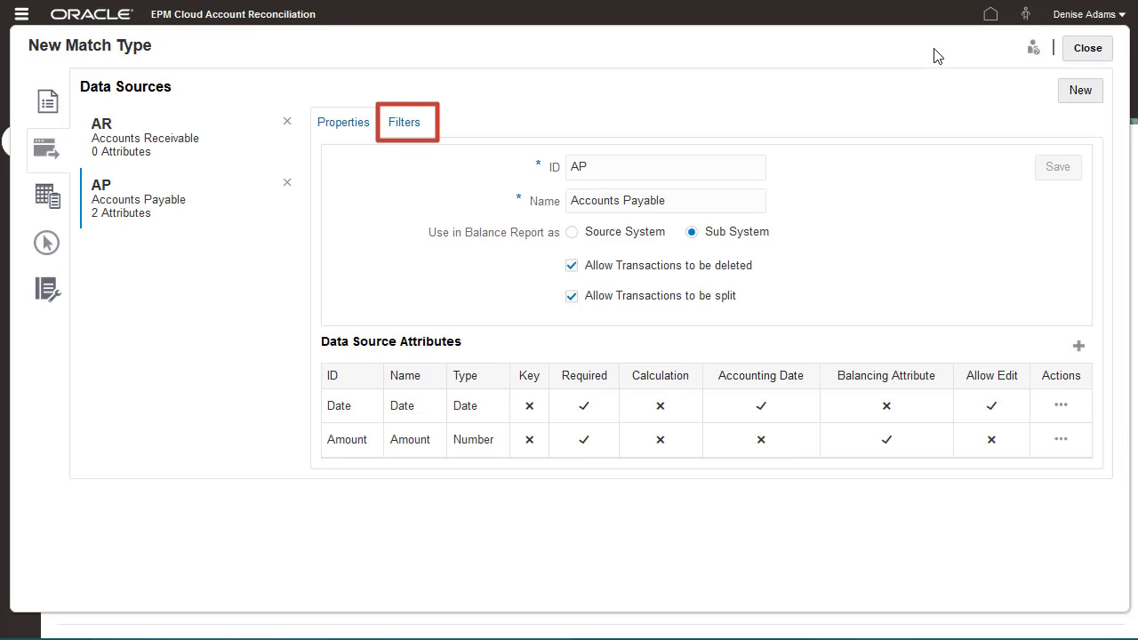
left_click(411, 122)
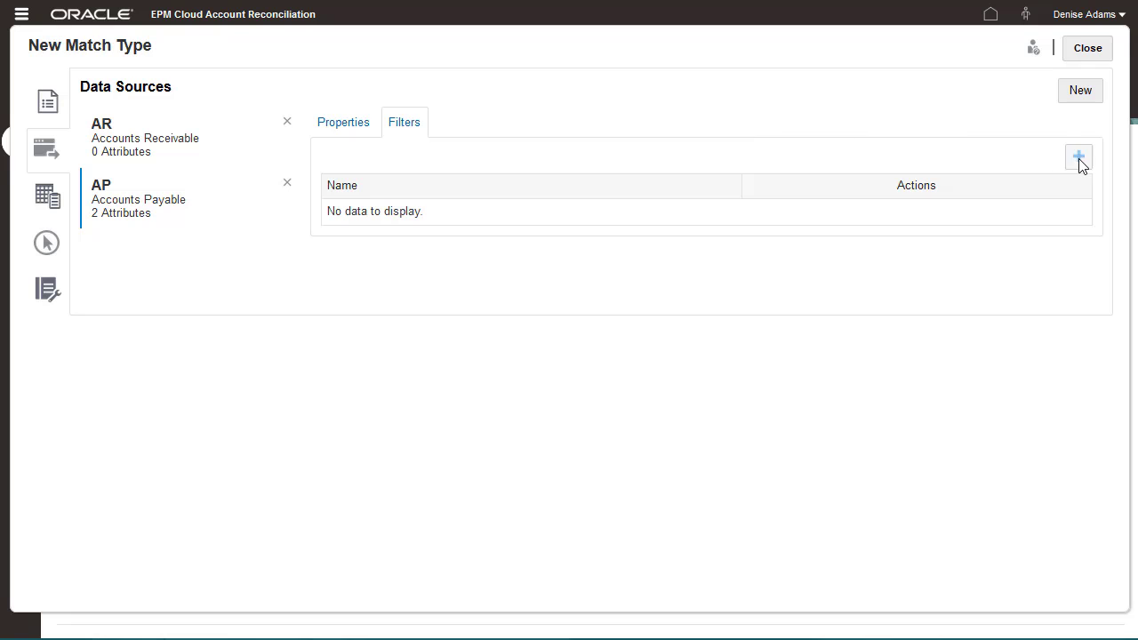
left_click(1079, 159)
left_click(399, 121)
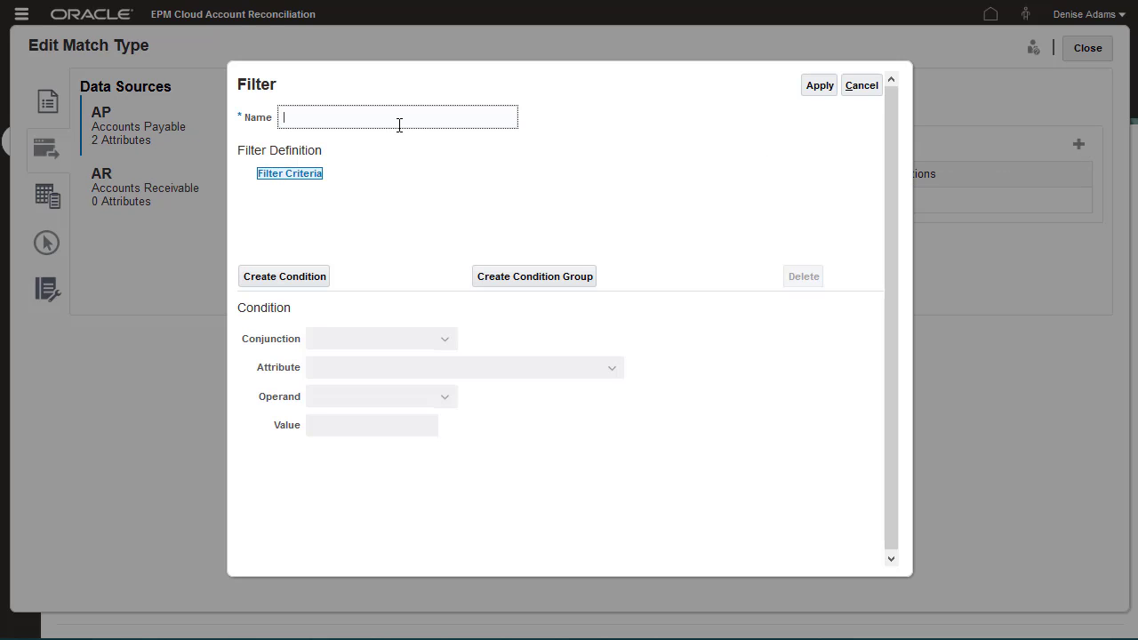
type("Trans69")
type("8")
Give Trans698 the condition Transaction ID equals 698 and apply it
left_click(306, 277)
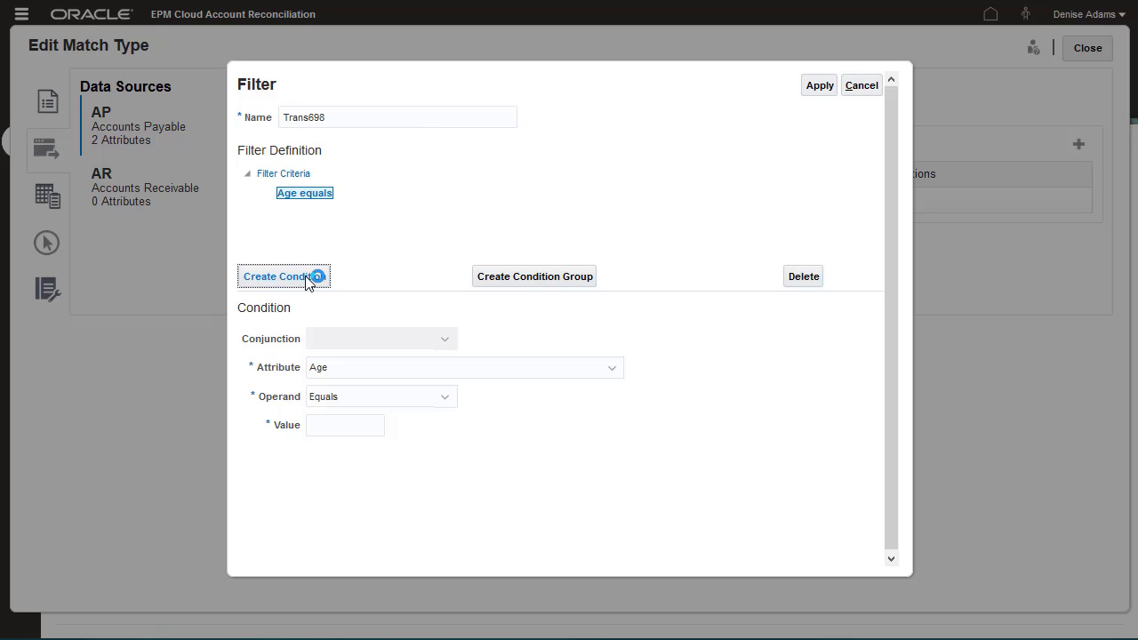
left_click(612, 367)
left_click(603, 338)
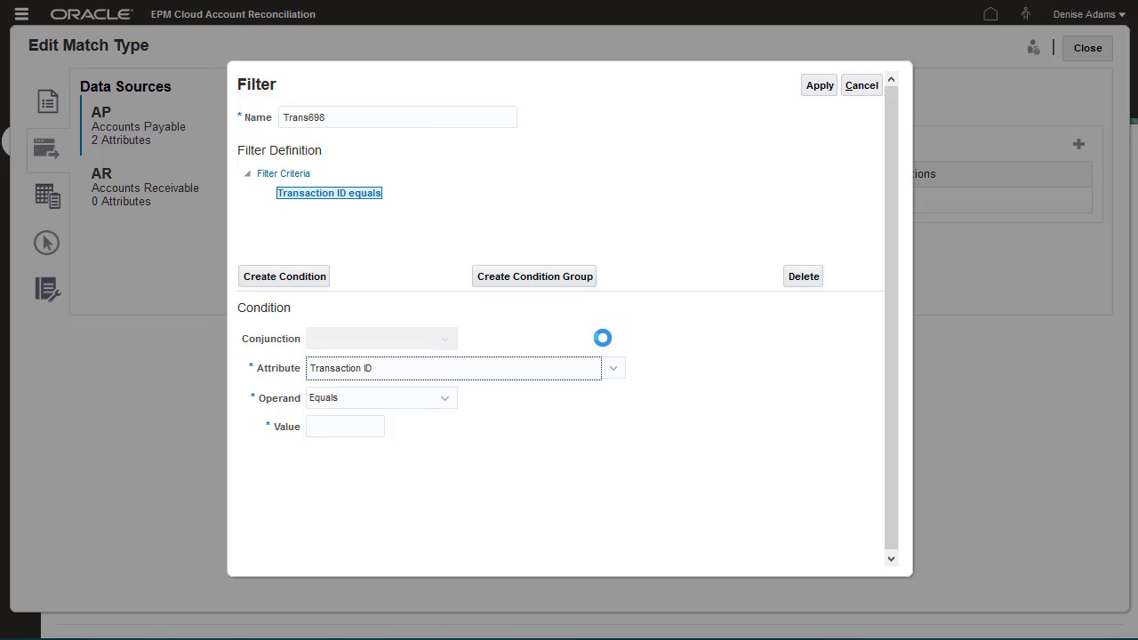
left_click(330, 427)
type("698")
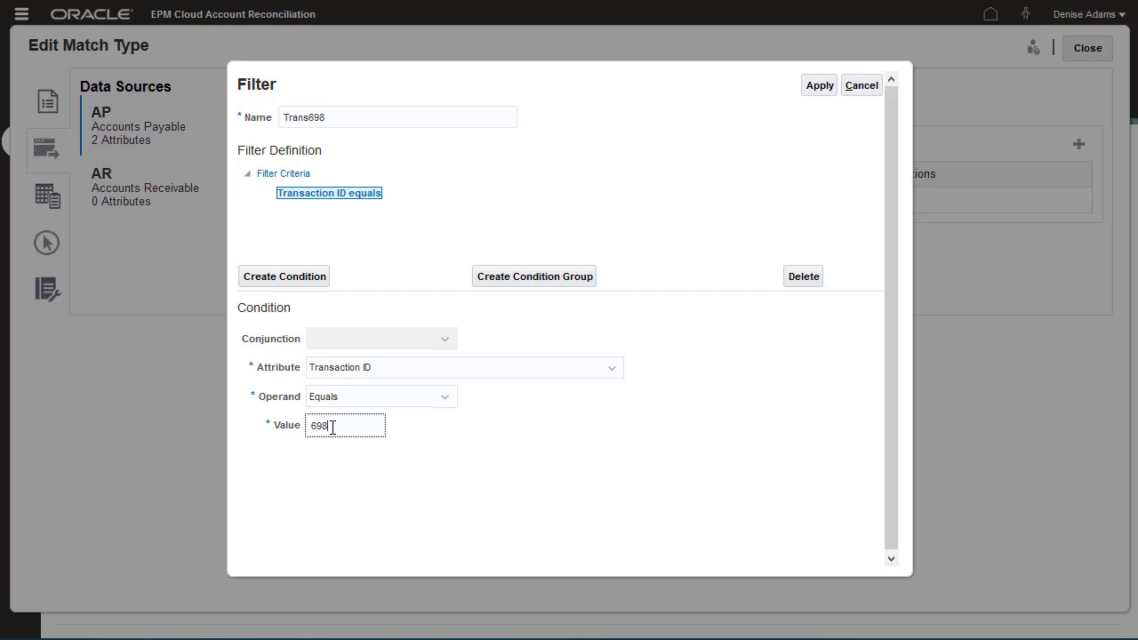
left_click(819, 85)
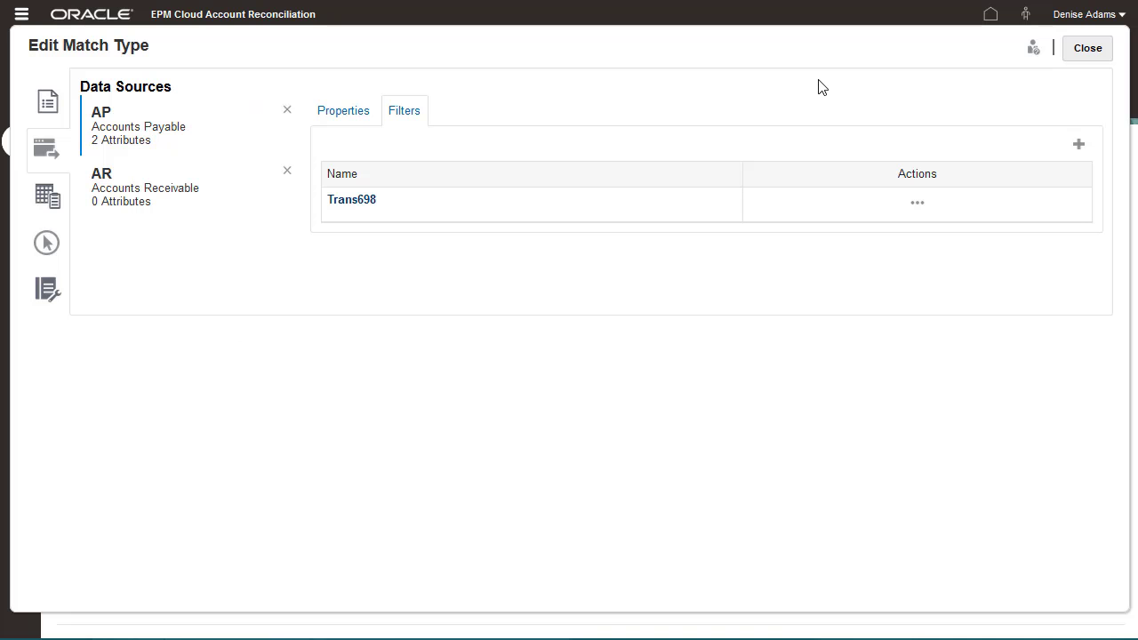
Close the Edit Match Type dialog for Intercompany
left_click(1089, 48)
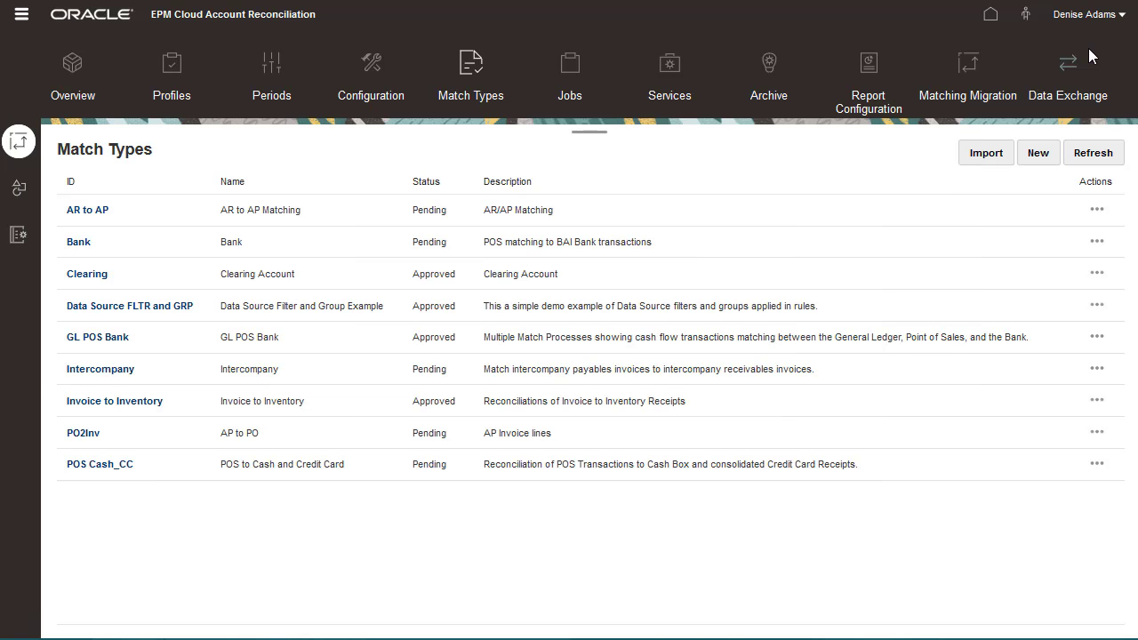